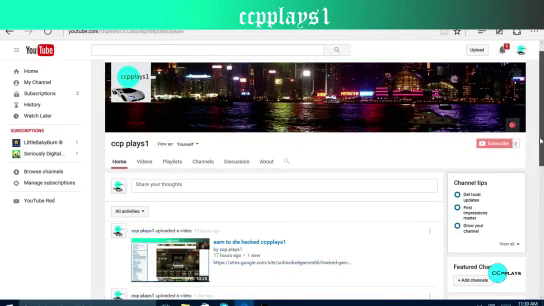
scroll(540, 142, "down", 3)
scroll(540, 160, "down", 3)
scroll(540, 180, "down", 2)
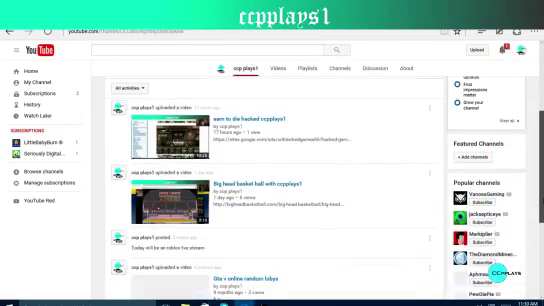
scroll(540, 180, "down", 2)
scroll(540, 180, "down", 2)
scroll(540, 180, "down", 2)
scroll(356, 216, "down", 1)
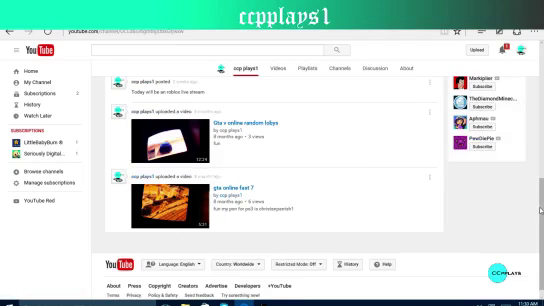
scroll(538, 210, "up", 4)
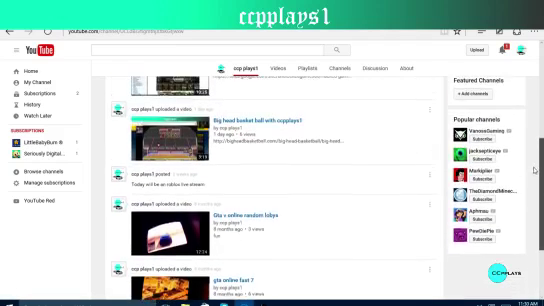
scroll(535, 168, "up", 5)
scroll(535, 168, "up", 3)
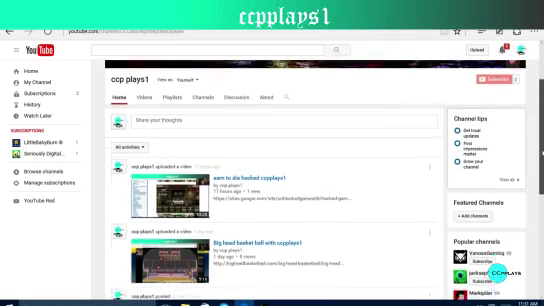
scroll(486, 115, "up", 5)
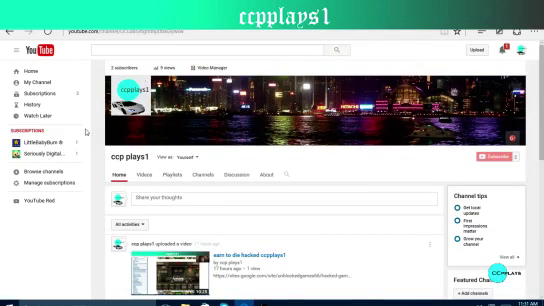